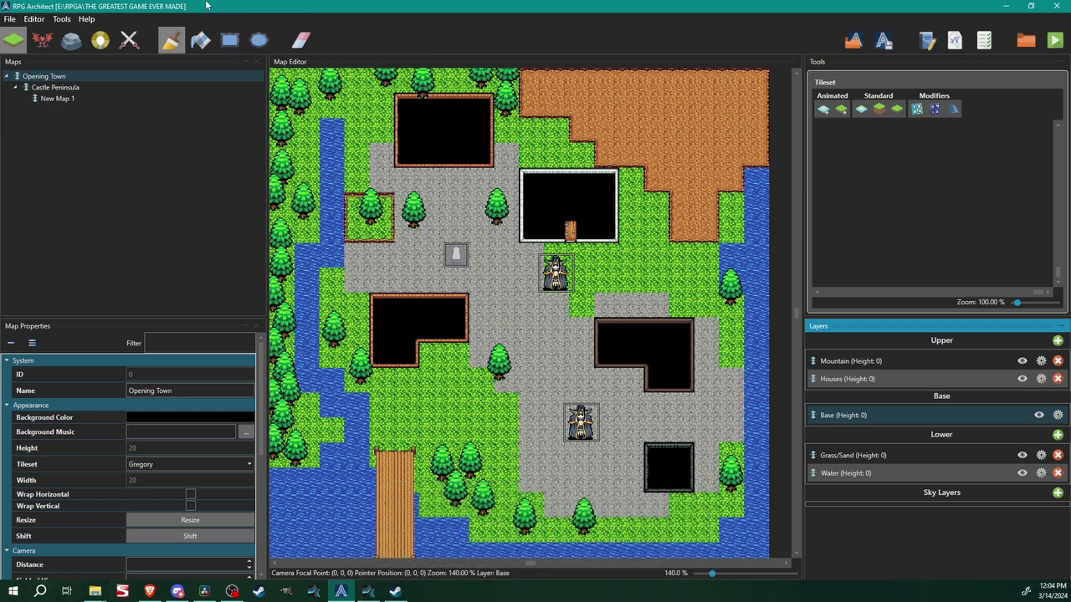
Open the Tools menu so the Database (F8) entry is visible.
{"action": "left_click", "coordinate": [58, 20]}
{"action": "left_click", "coordinate": [114, 21]}
{"action": "left_click", "coordinate": [61, 20]}
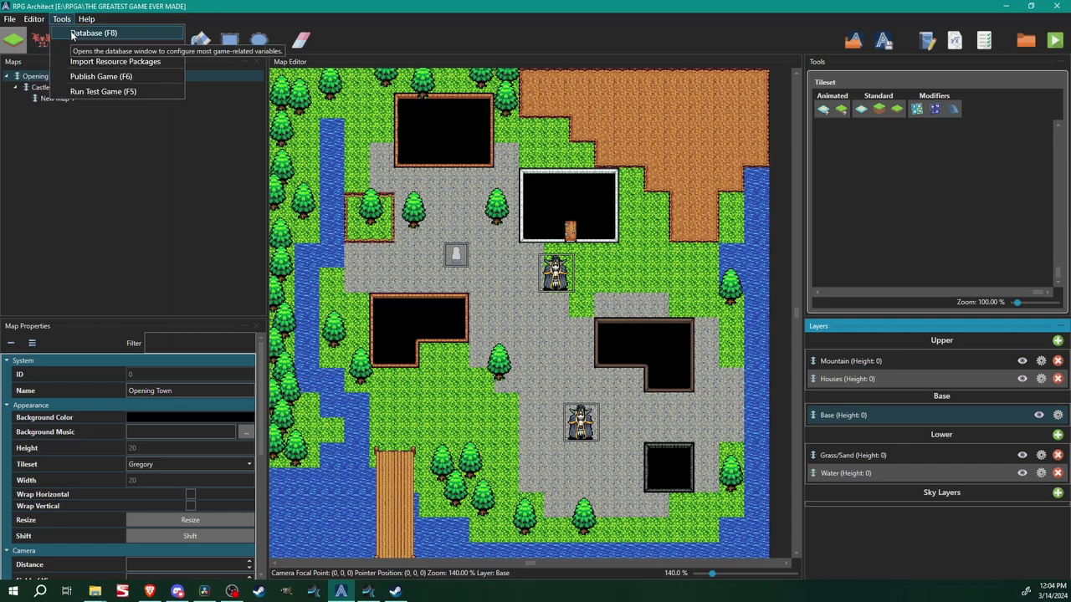
Open the database maximized and load the 008: Battle Commands user interface.
{"action": "left_click", "coordinate": [72, 33]}
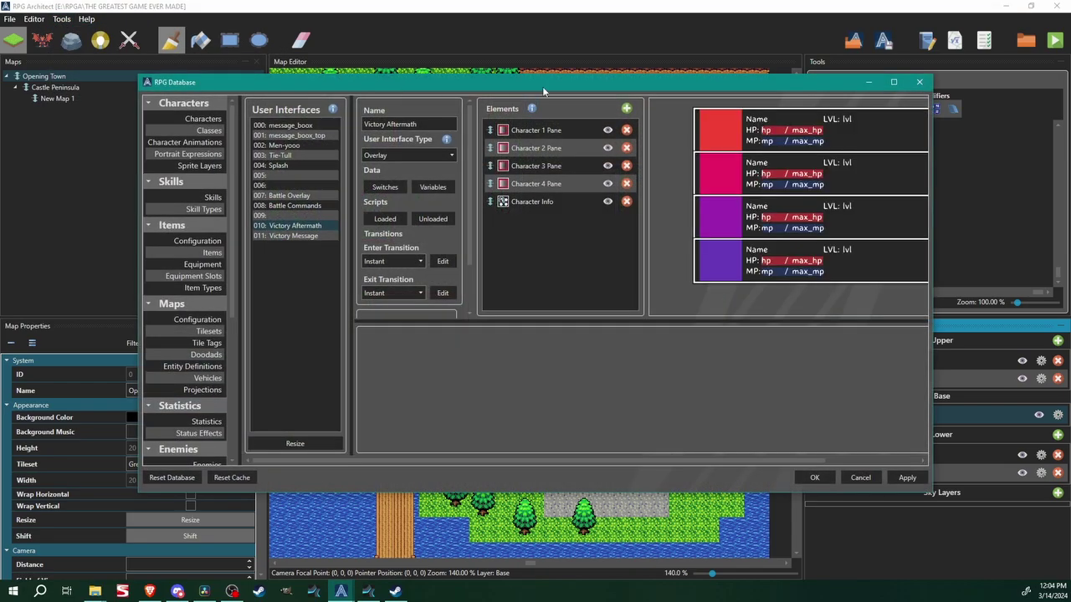
{"action": "double_click", "coordinate": [618, 86]}
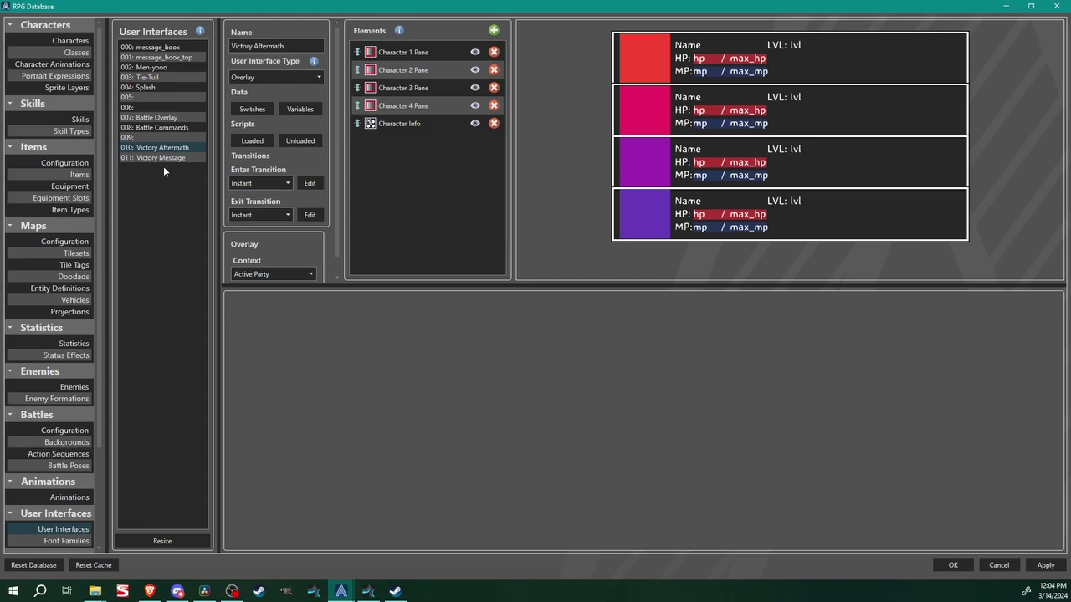
{"action": "left_click", "coordinate": [149, 117]}
{"action": "left_click", "coordinate": [158, 128]}
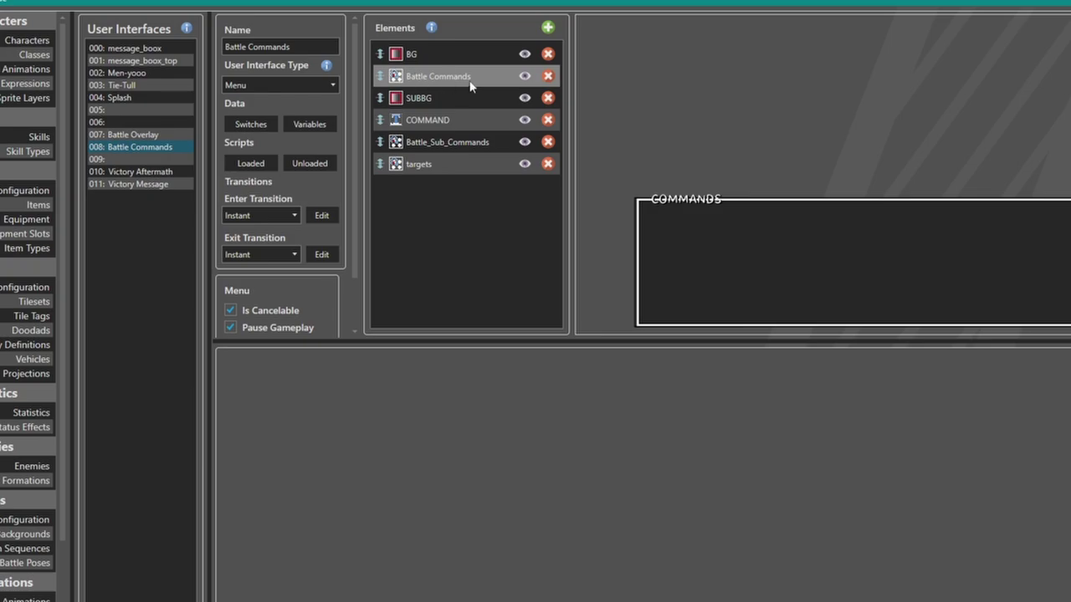
Select the Battle Commands element and open its Execute script from the Scripts section.
{"action": "left_click", "coordinate": [425, 79]}
{"action": "left_click_drag", "start_coordinate": [447, 427], "coordinate": [456, 590]}
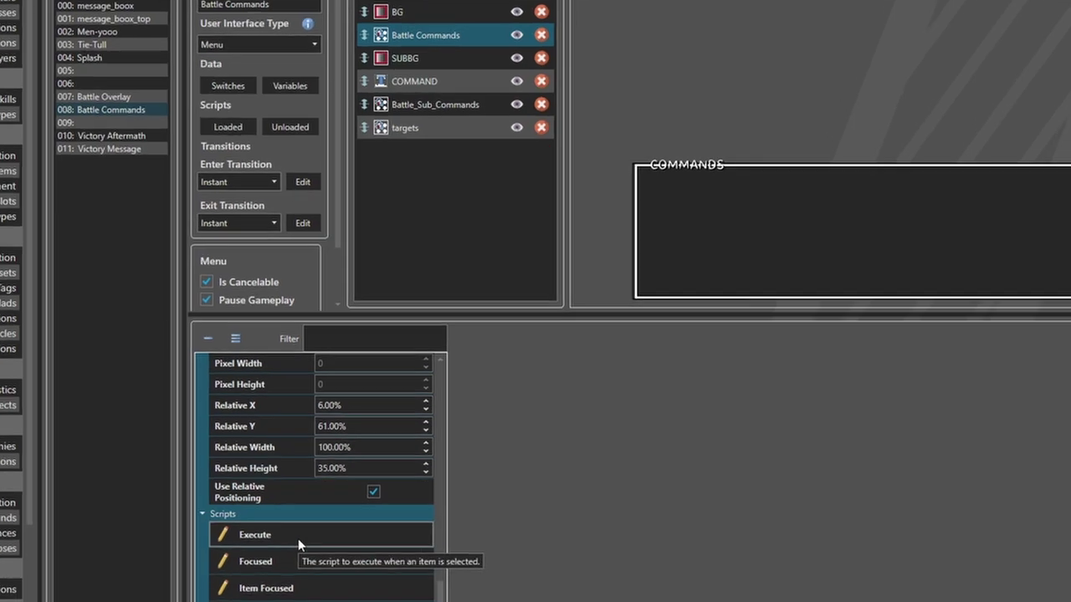
{"action": "left_click", "coordinate": [314, 552]}
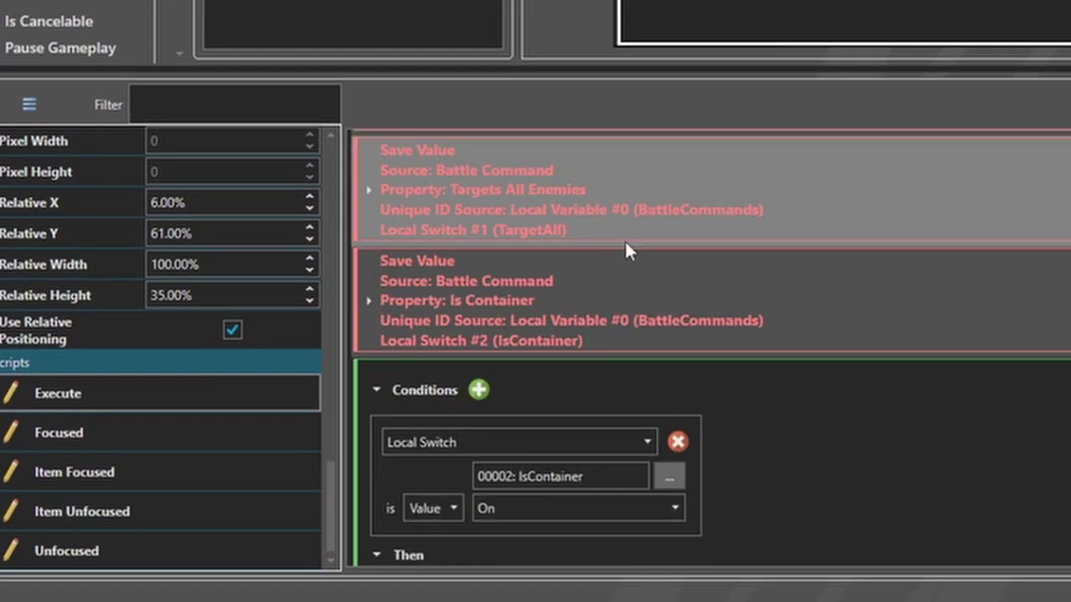
{"action": "scroll", "coordinate": [628, 251], "scroll_direction": "down", "scroll_amount": 5}
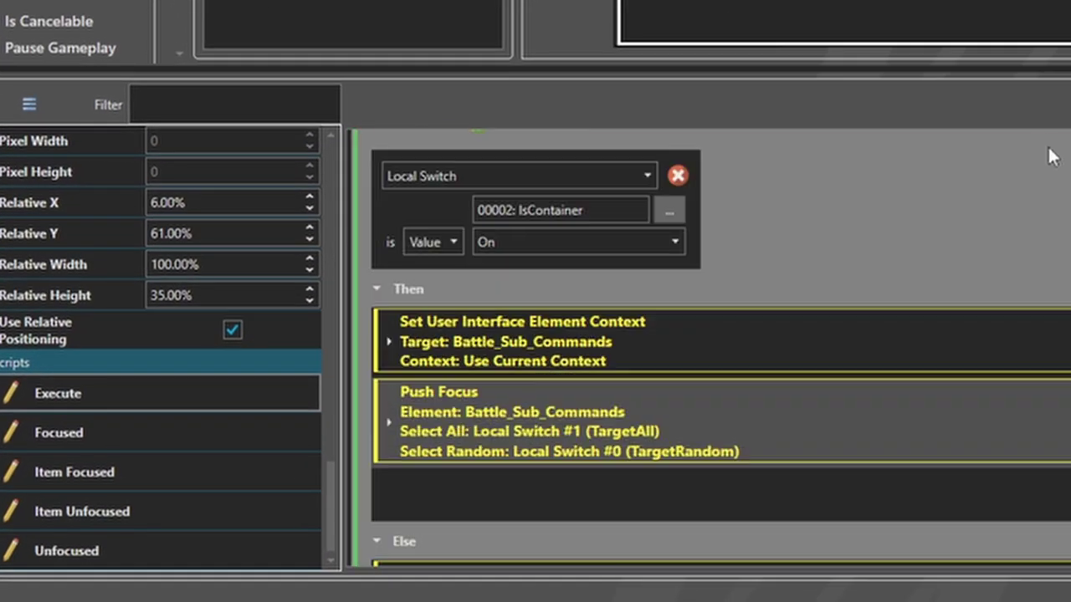
{"action": "scroll", "coordinate": [1042, 335], "scroll_direction": "up", "scroll_amount": 7}
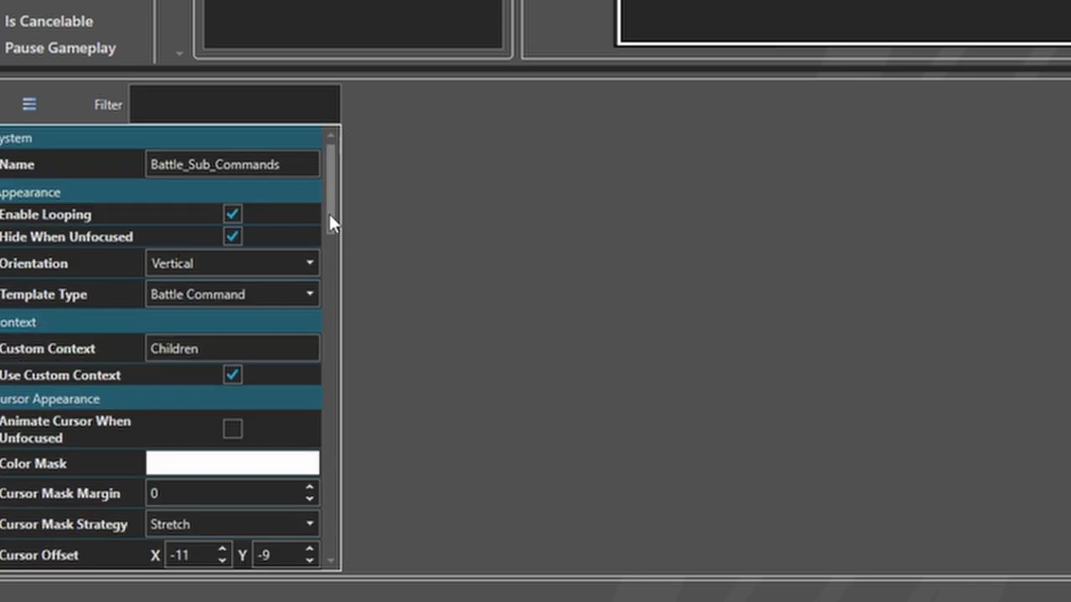
Scroll through the Execute script to review the Is Enabled save and IsEnabled condition.
{"action": "left_click_drag", "start_coordinate": [332, 210], "coordinate": [355, 526]}
{"action": "left_click", "coordinate": [52, 398]}
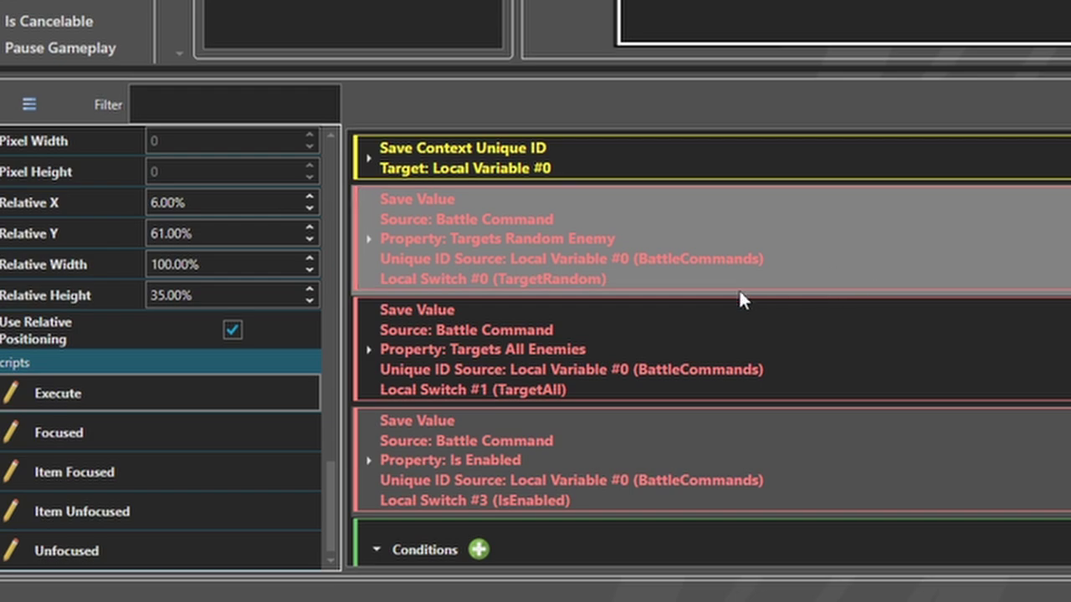
{"action": "scroll", "coordinate": [752, 285], "scroll_direction": "down", "scroll_amount": 3}
{"action": "scroll", "coordinate": [585, 376], "scroll_direction": "up", "scroll_amount": 2}
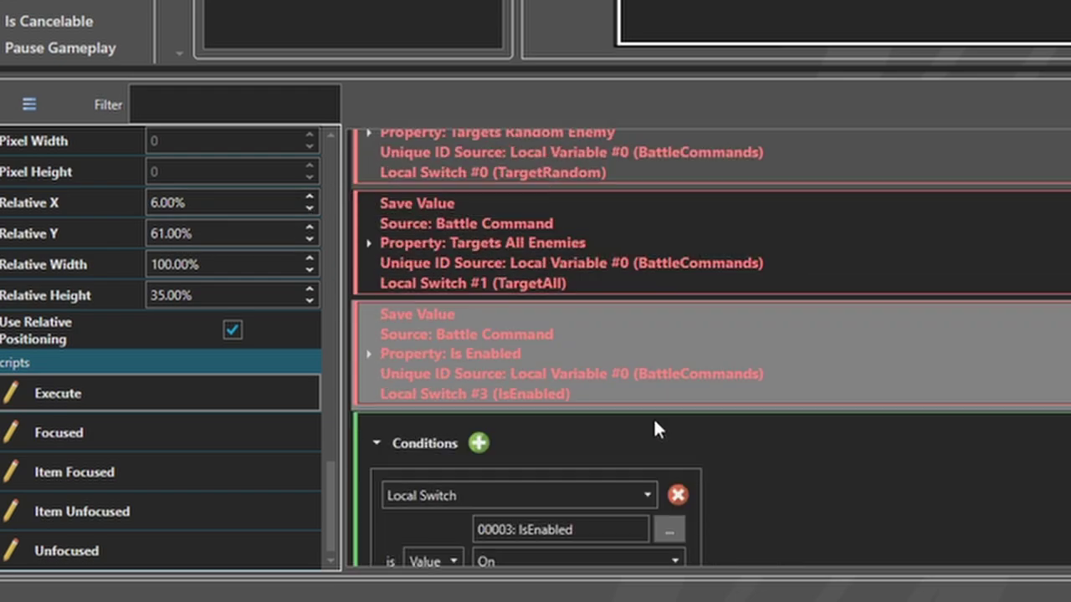
{"action": "scroll", "coordinate": [636, 402], "scroll_direction": "down", "scroll_amount": 2}
{"action": "scroll", "coordinate": [687, 326], "scroll_direction": "down", "scroll_amount": 1}
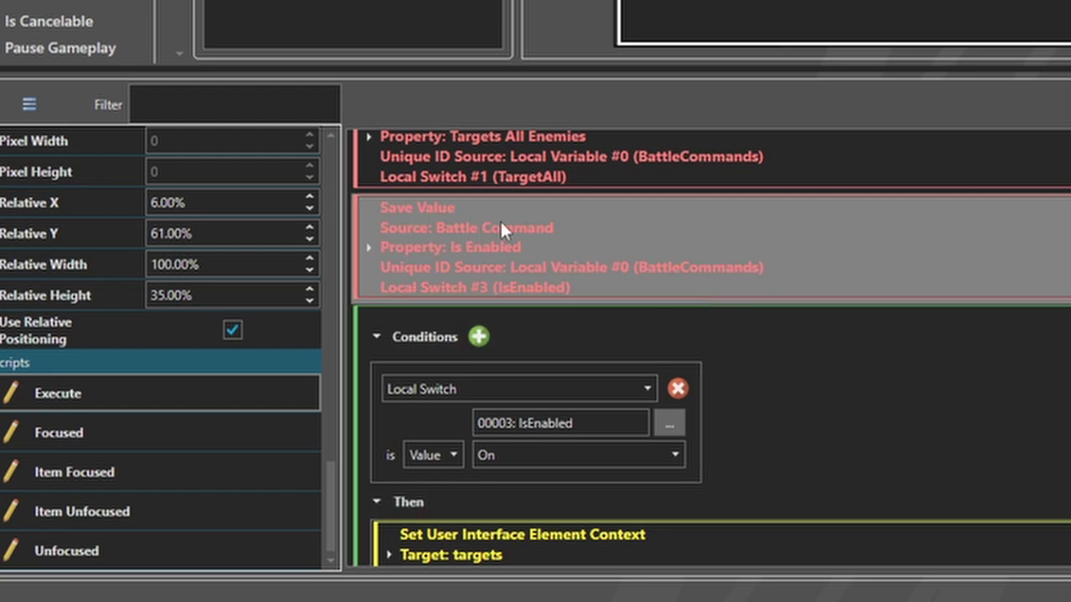
Expand the Save Value (Is Enabled) command and open the switch picker for its Target Local.
{"action": "left_click", "coordinate": [596, 251]}
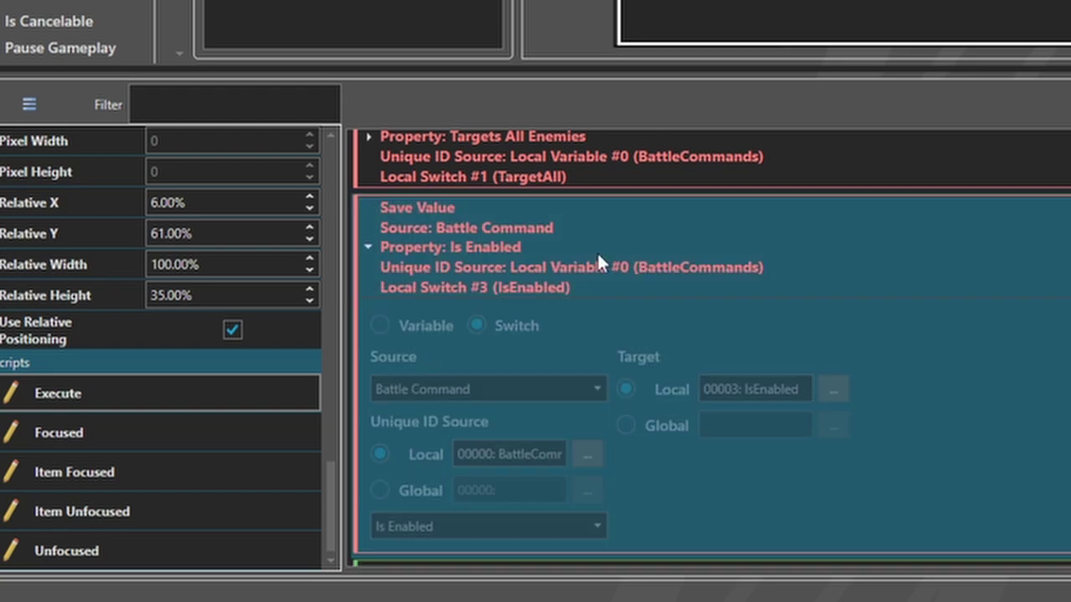
{"action": "scroll", "coordinate": [926, 341], "scroll_direction": "down", "scroll_amount": 2}
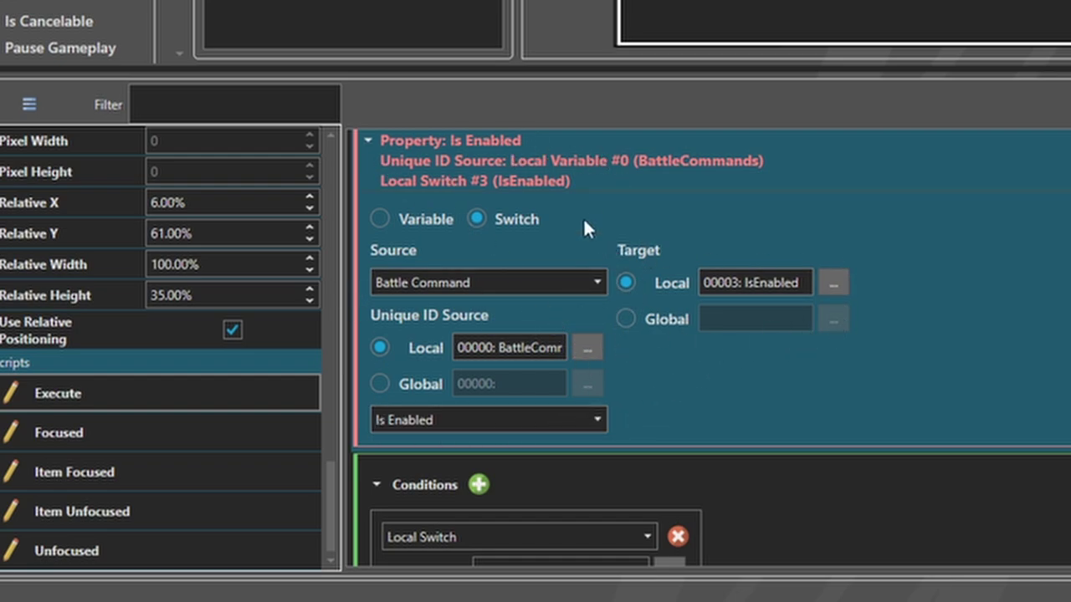
{"action": "scroll", "coordinate": [860, 288], "scroll_direction": "down", "scroll_amount": 5}
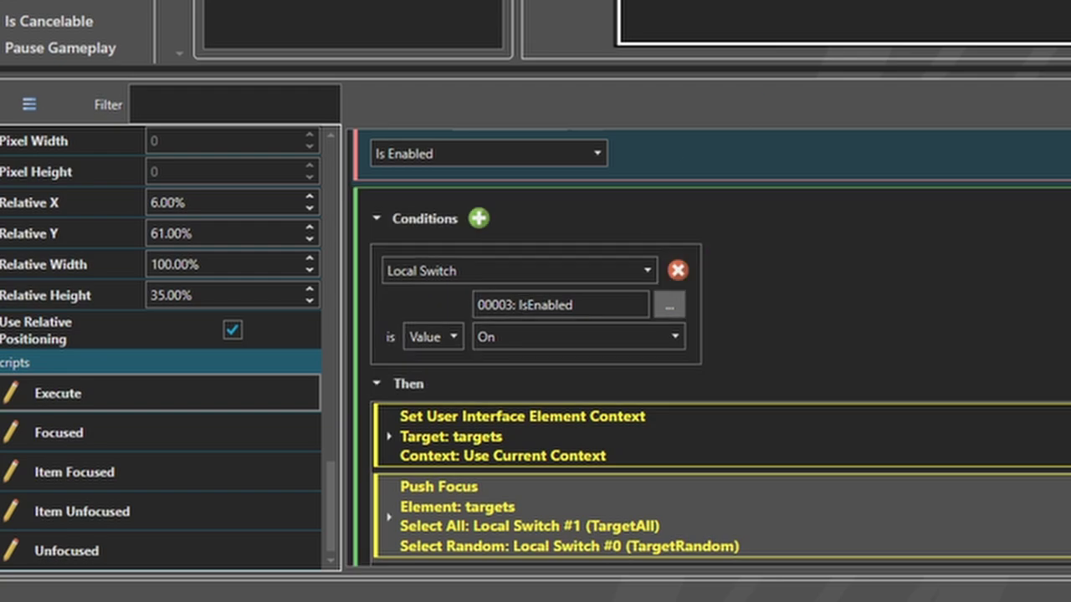
{"action": "scroll", "coordinate": [520, 338], "scroll_direction": "up", "scroll_amount": 3}
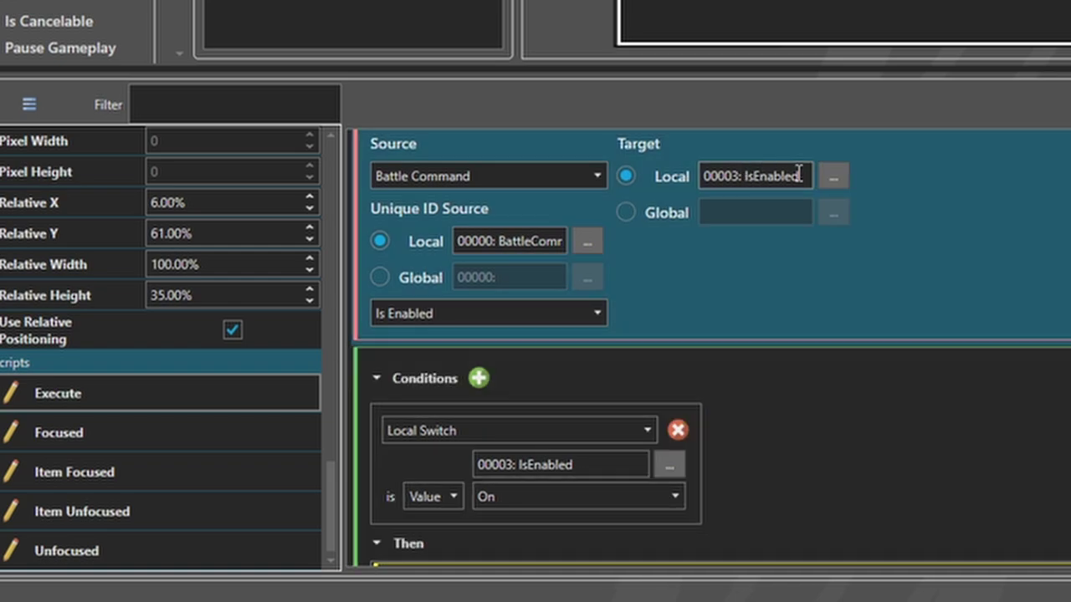
{"action": "left_click", "coordinate": [833, 175]}
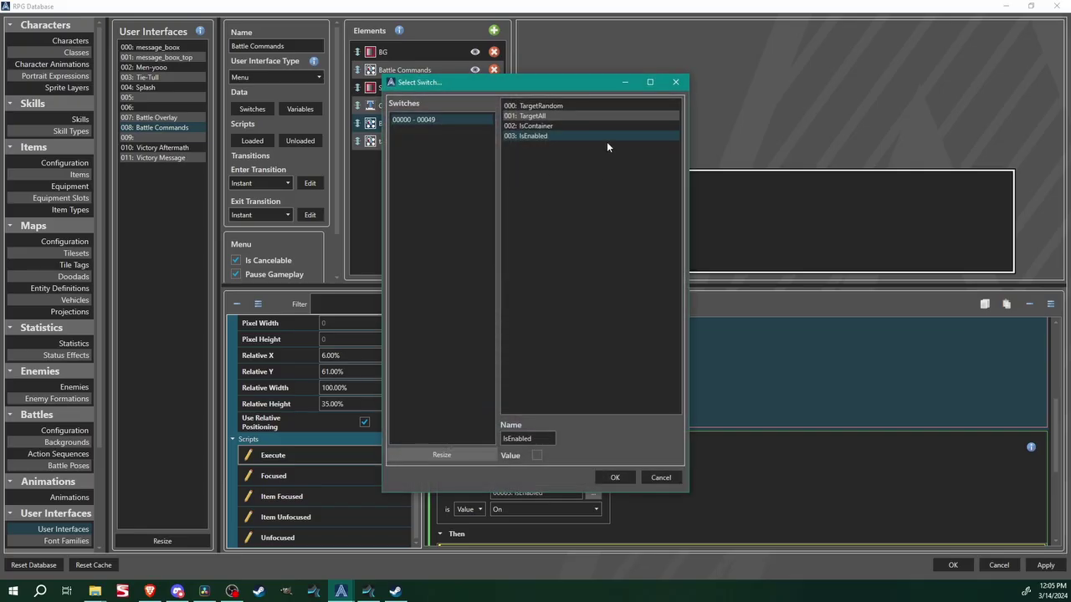
Close the switch picker unchanged, keeping 00003: IsEnabled as the target.
{"action": "left_click", "coordinate": [662, 477]}
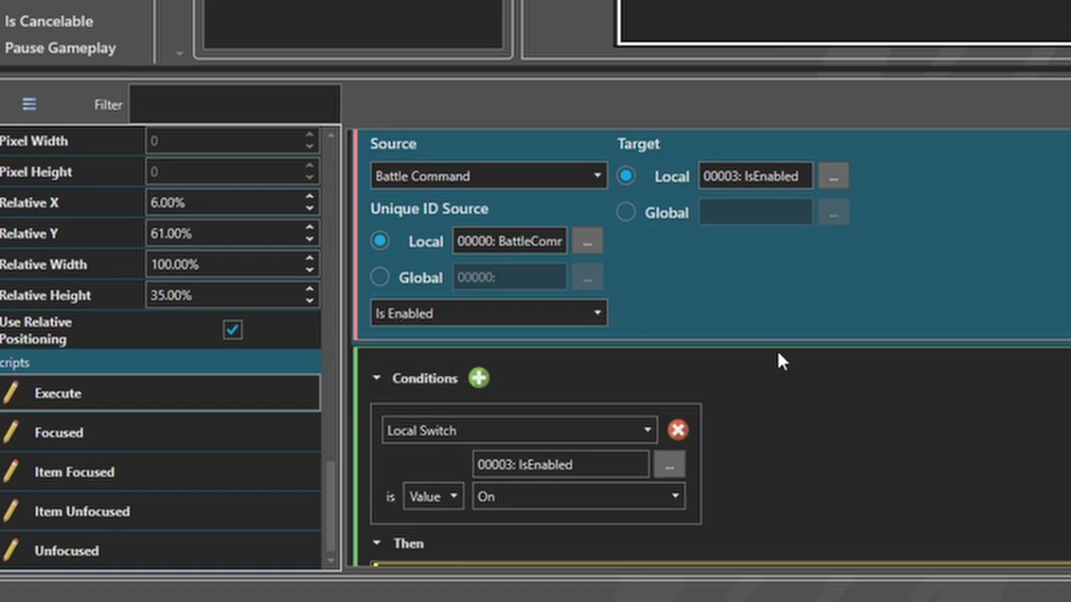
{"action": "scroll", "coordinate": [895, 276], "scroll_direction": "down", "scroll_amount": 4}
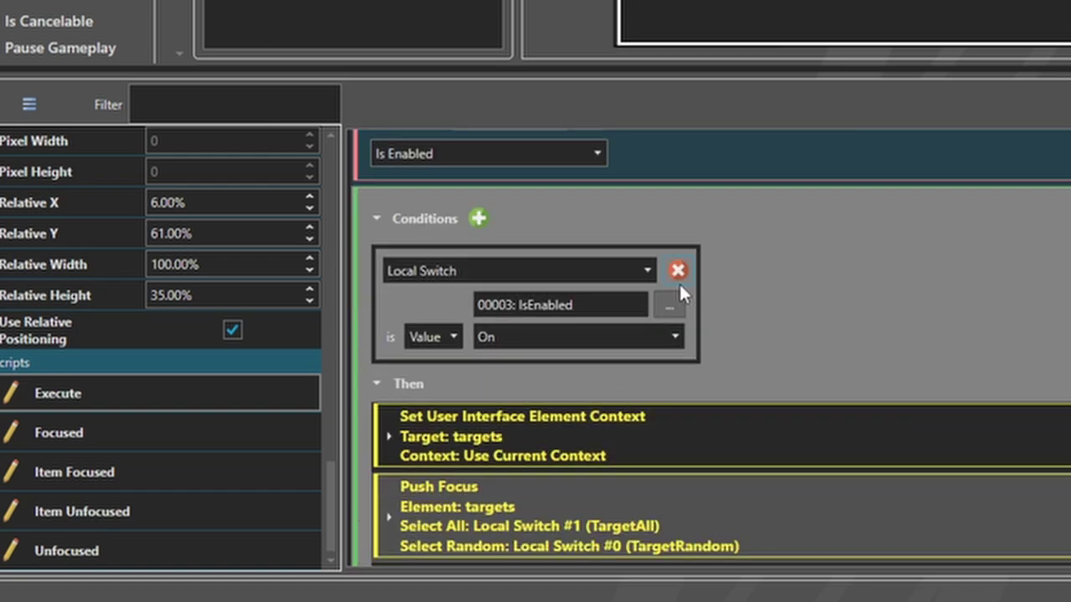
{"action": "scroll", "coordinate": [926, 318], "scroll_direction": "up", "scroll_amount": 4}
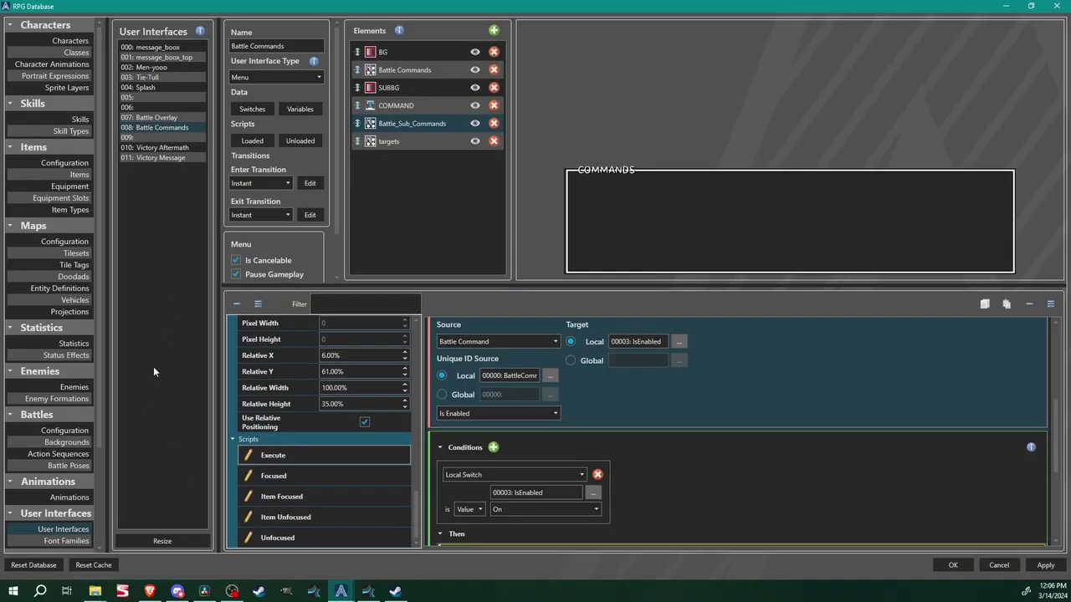
Show Skills > 003: Escape down to its Escape section with Is Escape ticked and Success Formula 100.
{"action": "left_click", "coordinate": [74, 431]}
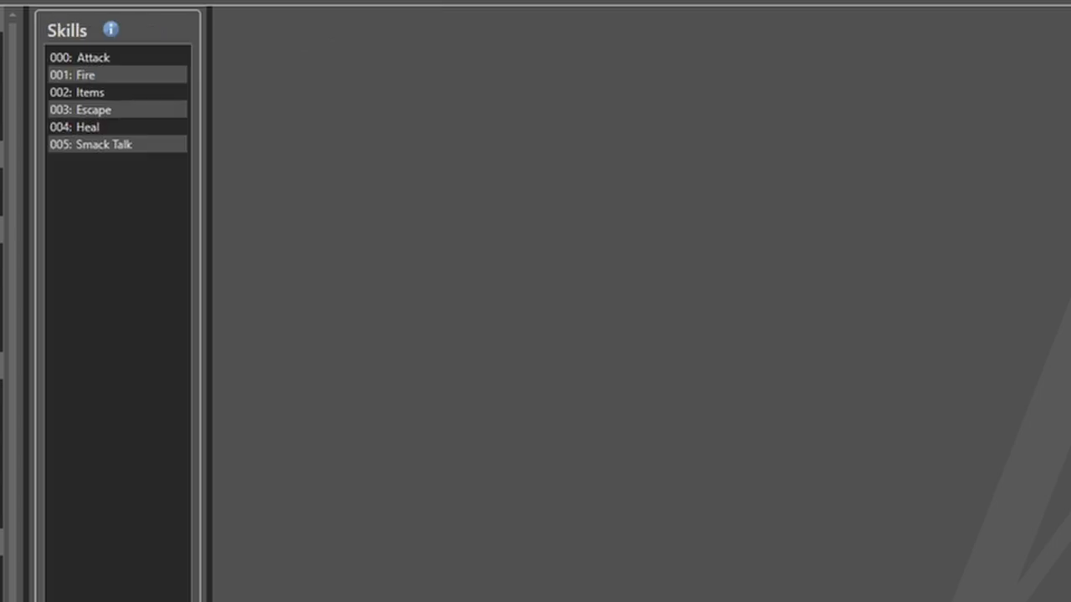
{"action": "left_click", "coordinate": [102, 111]}
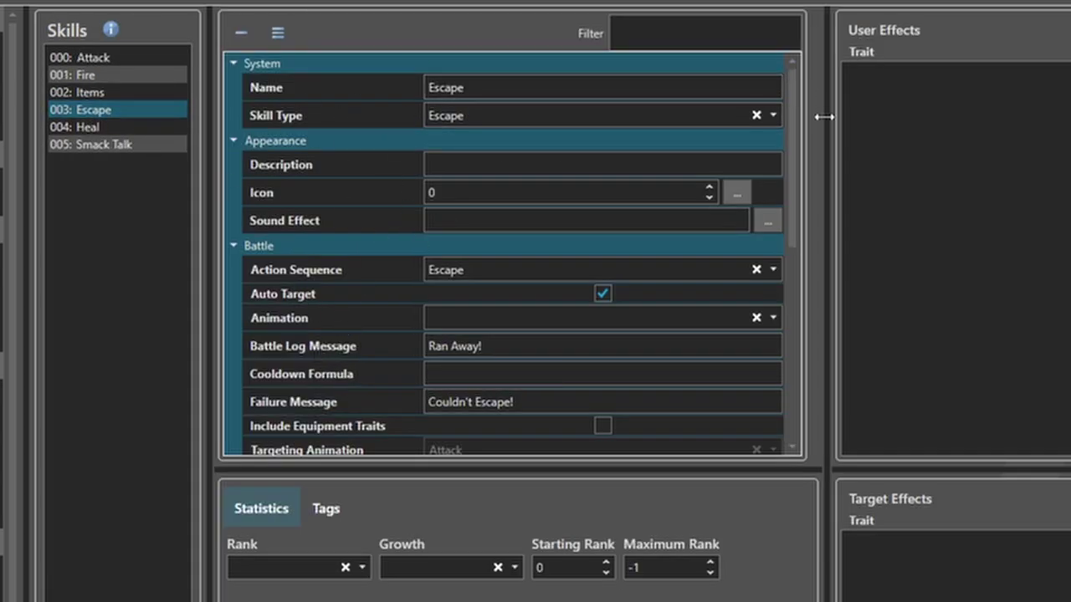
{"action": "left_click_drag", "start_coordinate": [791, 134], "coordinate": [797, 373]}
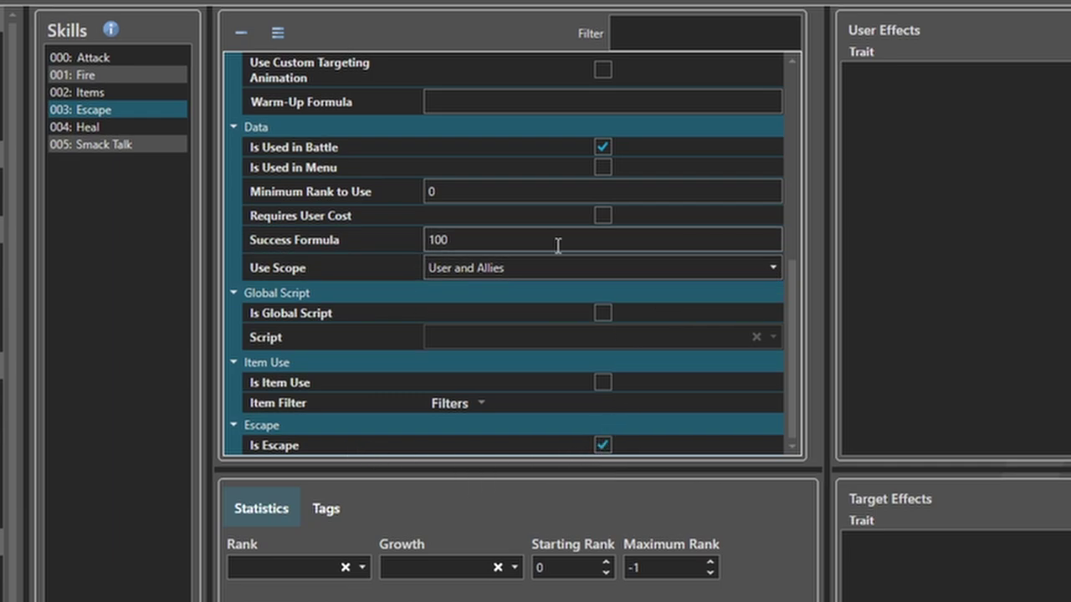
{"action": "left_click", "coordinate": [483, 269]}
{"action": "left_click", "coordinate": [484, 268]}
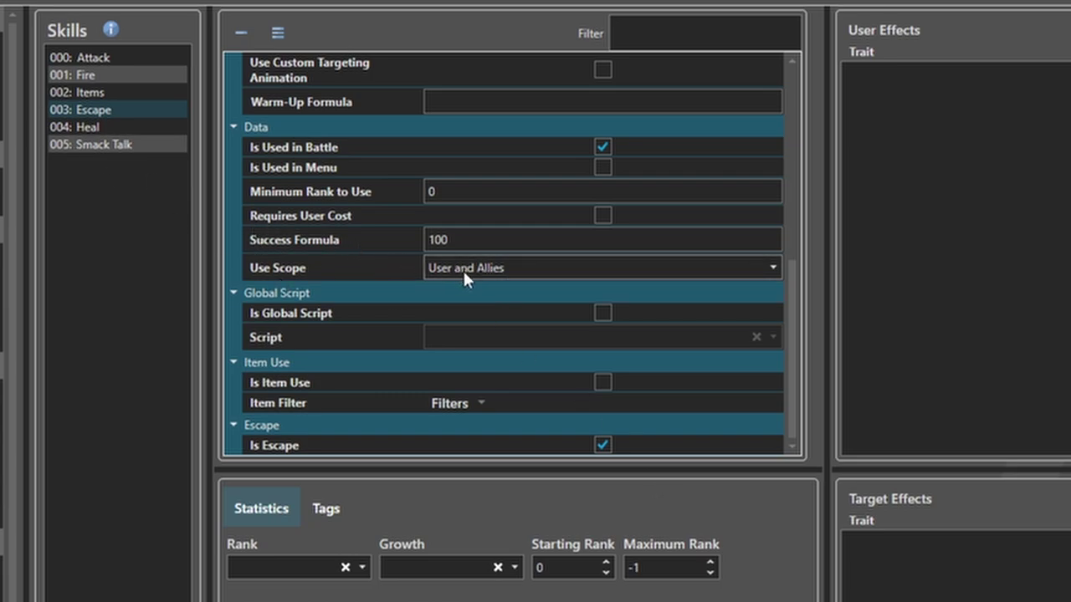
{"action": "left_click", "coordinate": [447, 268]}
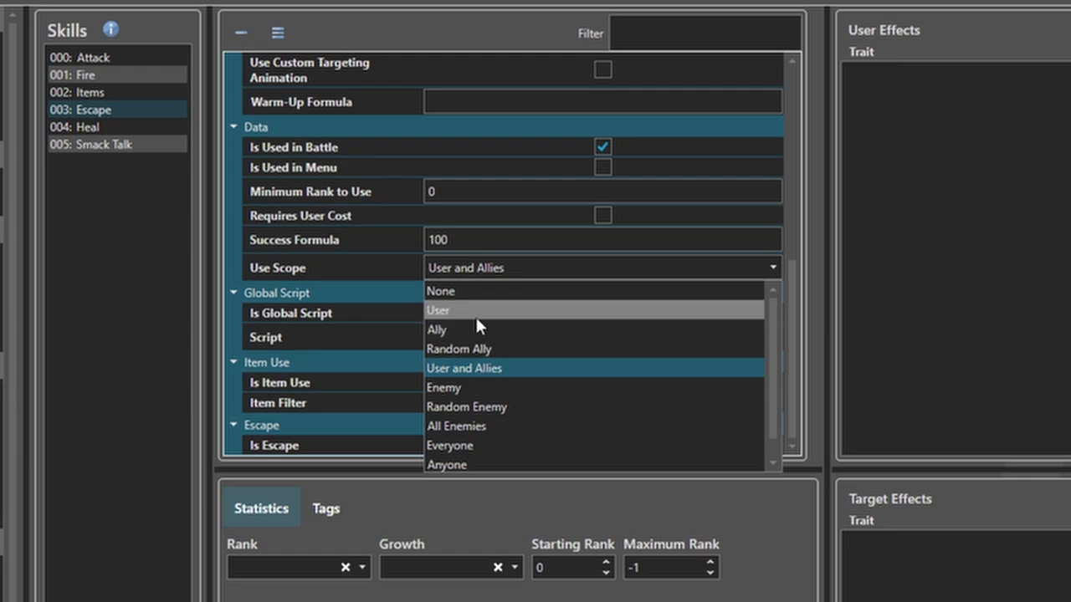
{"action": "left_click", "coordinate": [459, 265]}
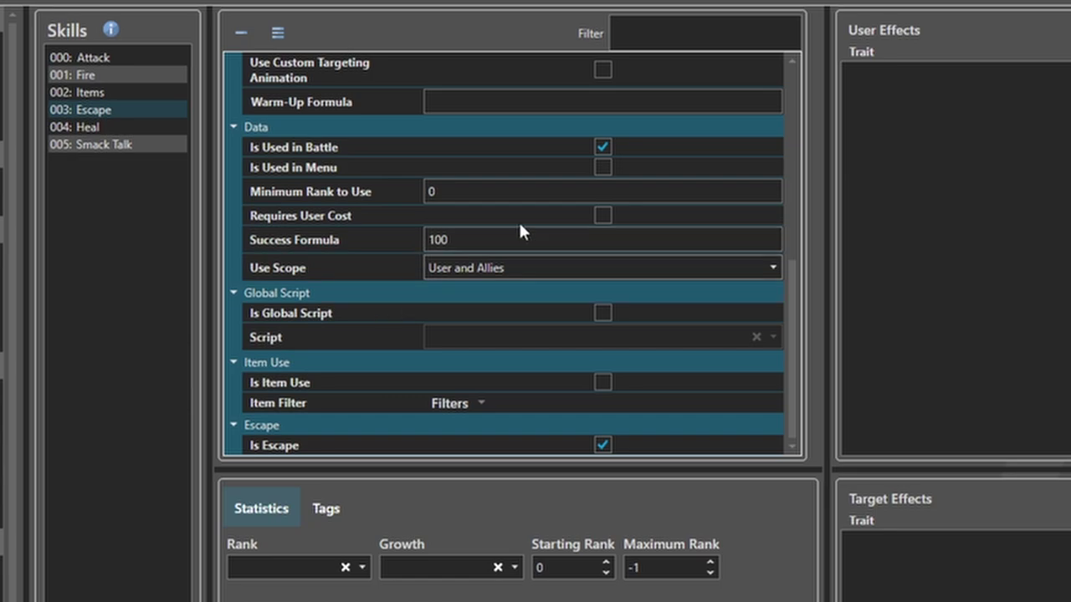
{"action": "left_click_drag", "start_coordinate": [796, 350], "coordinate": [790, 278]}
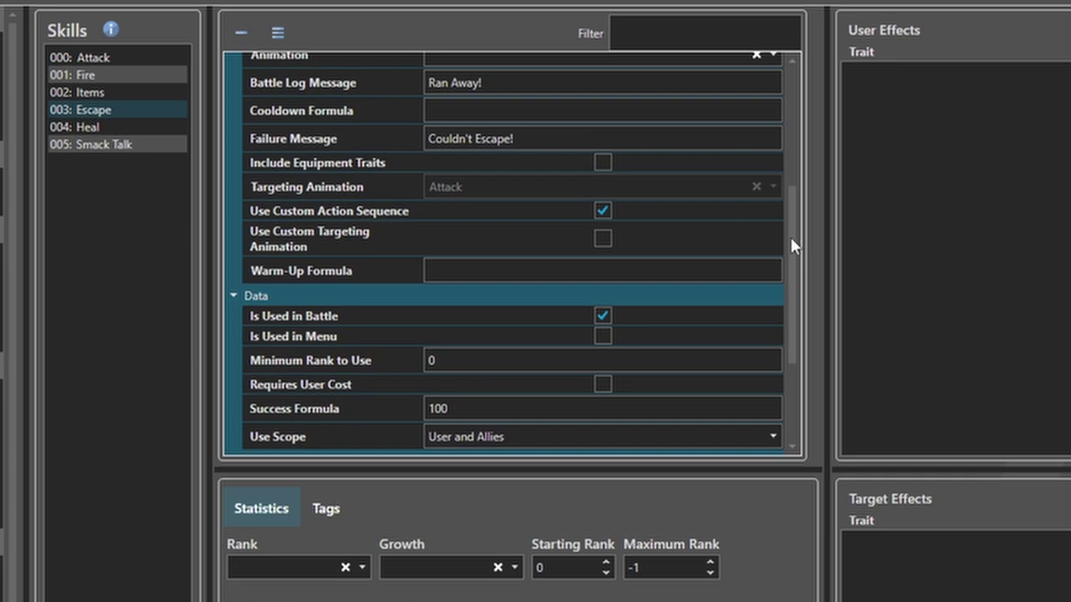
{"action": "scroll", "coordinate": [669, 226], "scroll_direction": "up", "scroll_amount": 3}
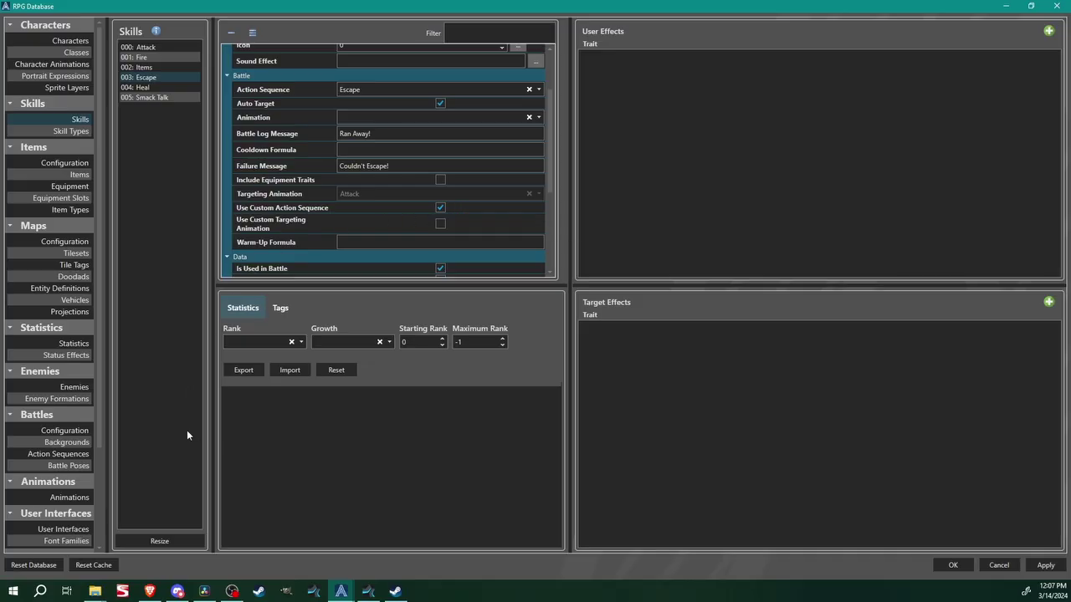
Load the 002: Escape action sequence and inspect its Sound element playing Escape 1.ogg.
{"action": "left_click", "coordinate": [72, 459]}
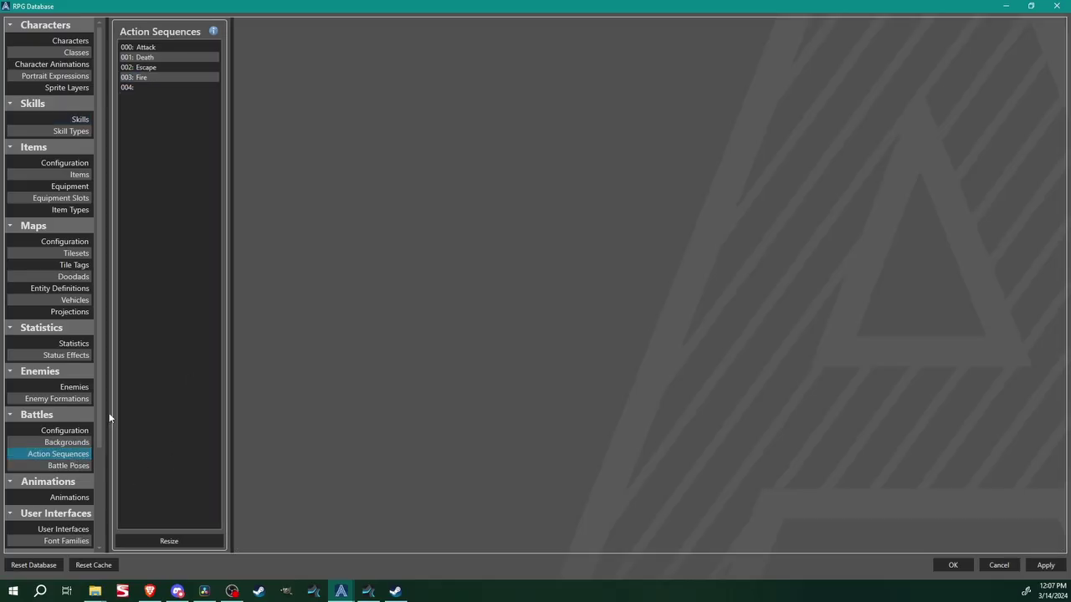
{"action": "left_click", "coordinate": [150, 70]}
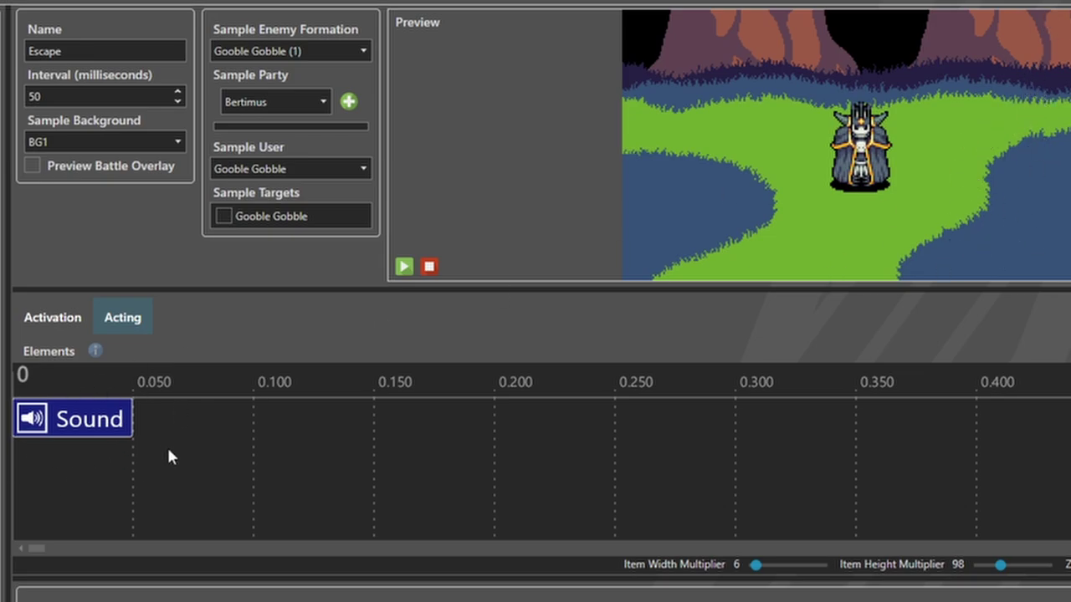
{"action": "left_click", "coordinate": [118, 426]}
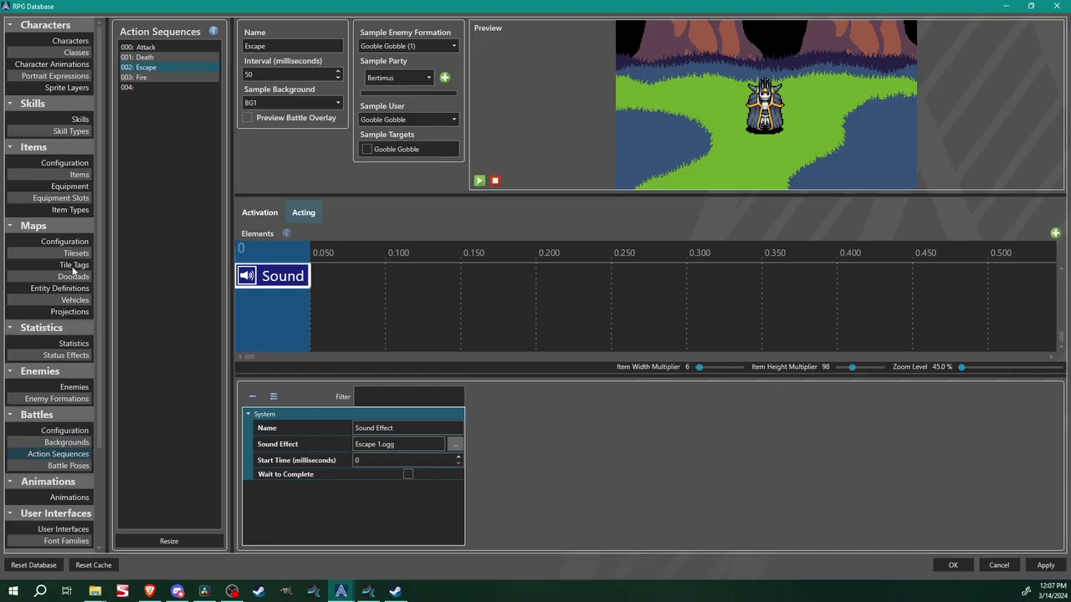
{"action": "left_click", "coordinate": [73, 120]}
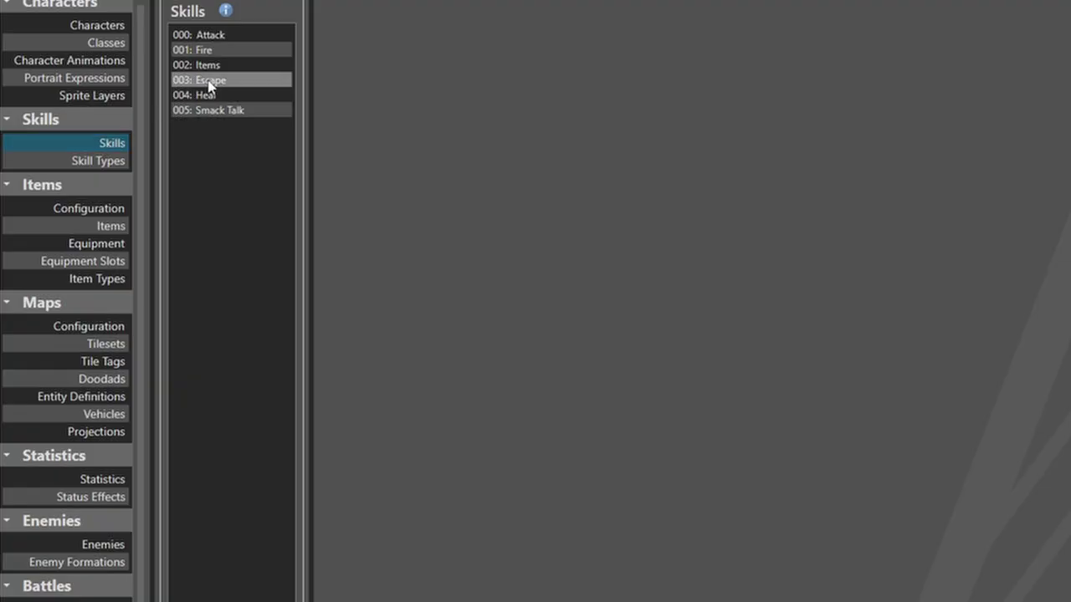
Select the Escape skill, then scroll the battle Configuration down to Conditions and Scripts.
{"action": "left_click", "coordinate": [144, 76]}
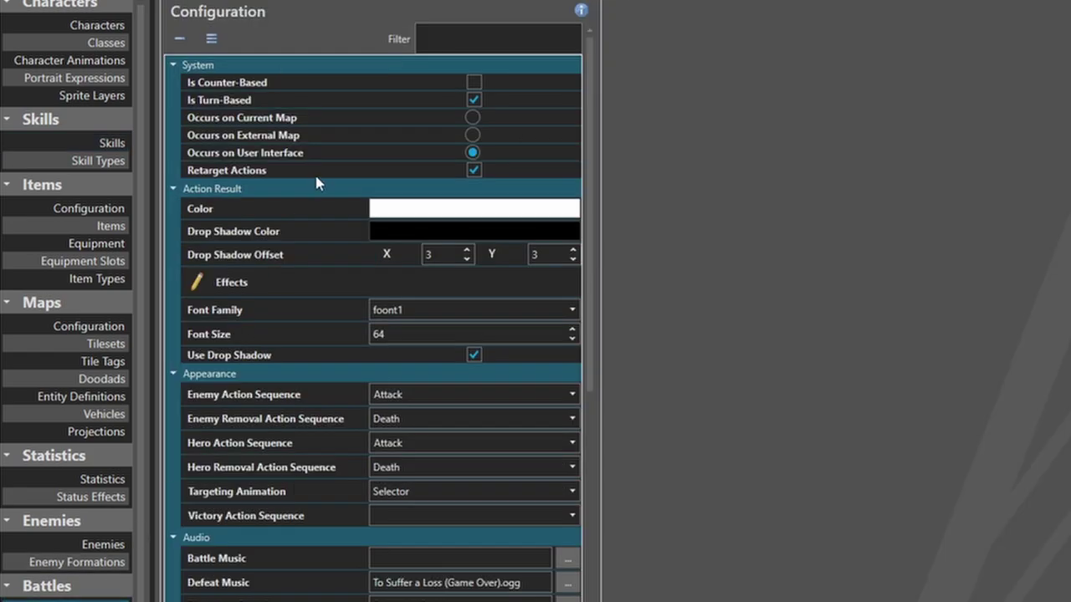
{"action": "scroll", "coordinate": [304, 256], "scroll_direction": "down", "scroll_amount": 10}
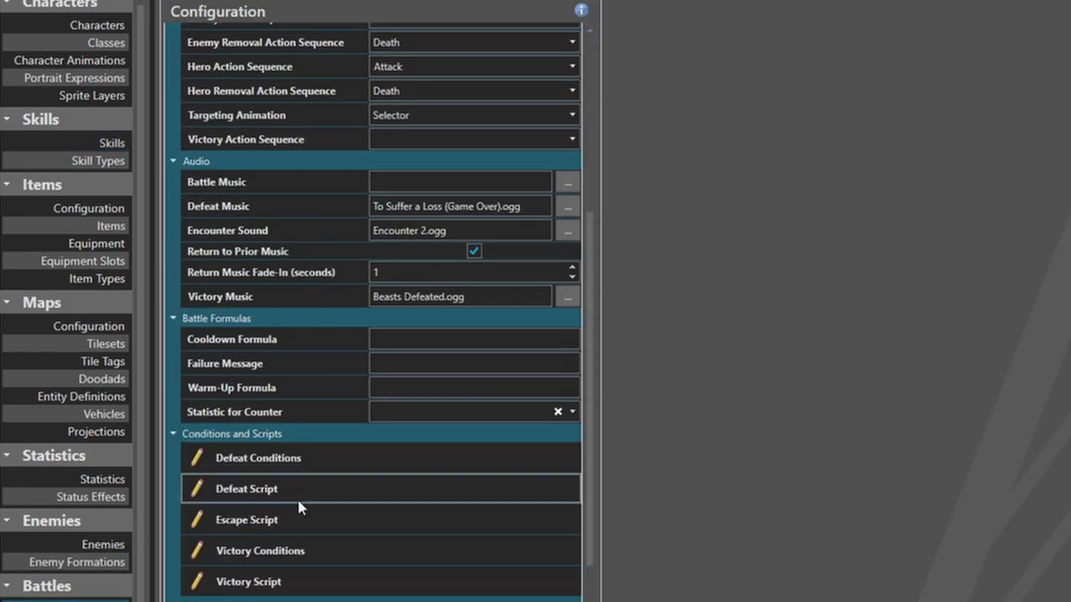
Open the Escape Script and expand its 'The Party Fled...' message and End Battle commands.
{"action": "left_click", "coordinate": [342, 524]}
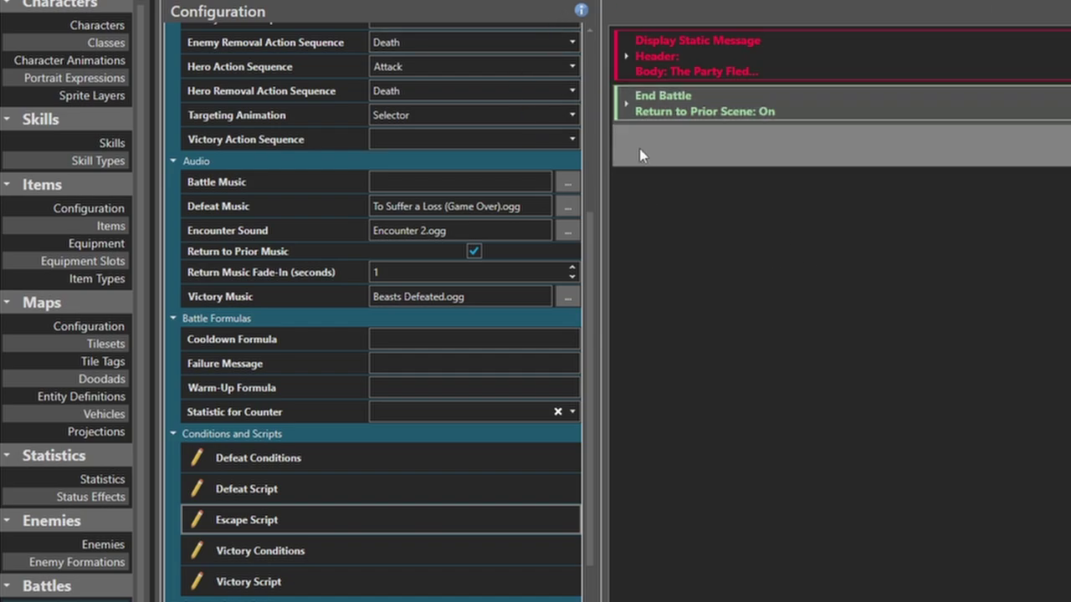
{"action": "left_click", "coordinate": [625, 55]}
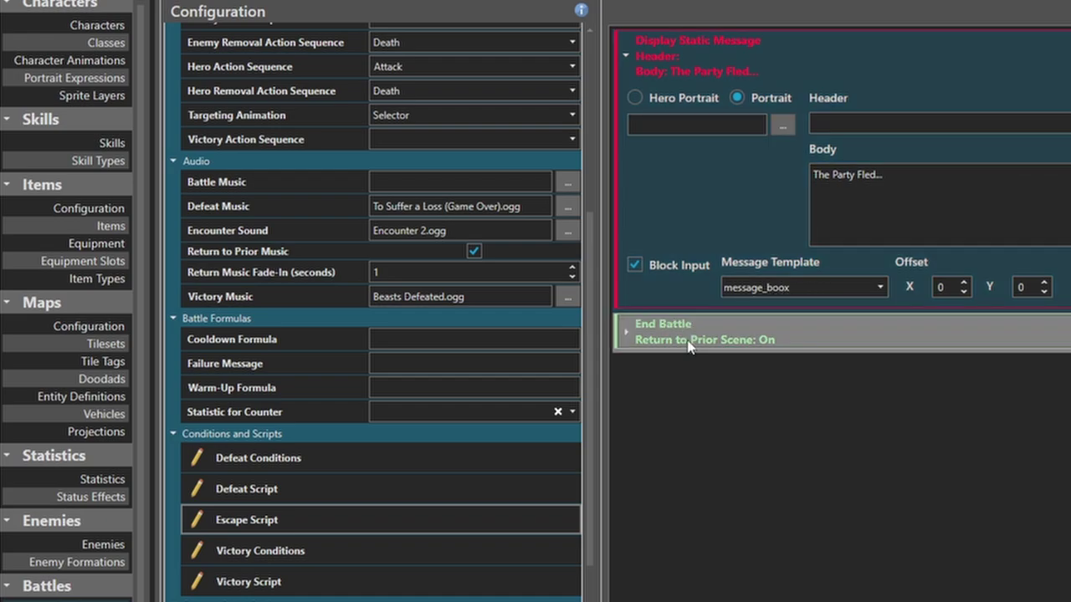
{"action": "left_click", "coordinate": [633, 336]}
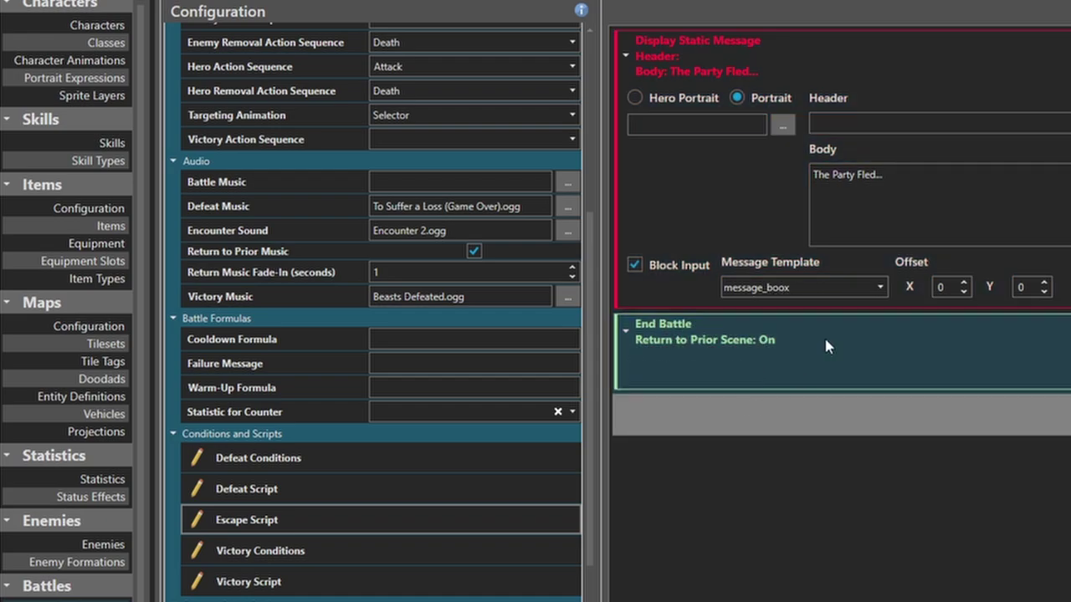